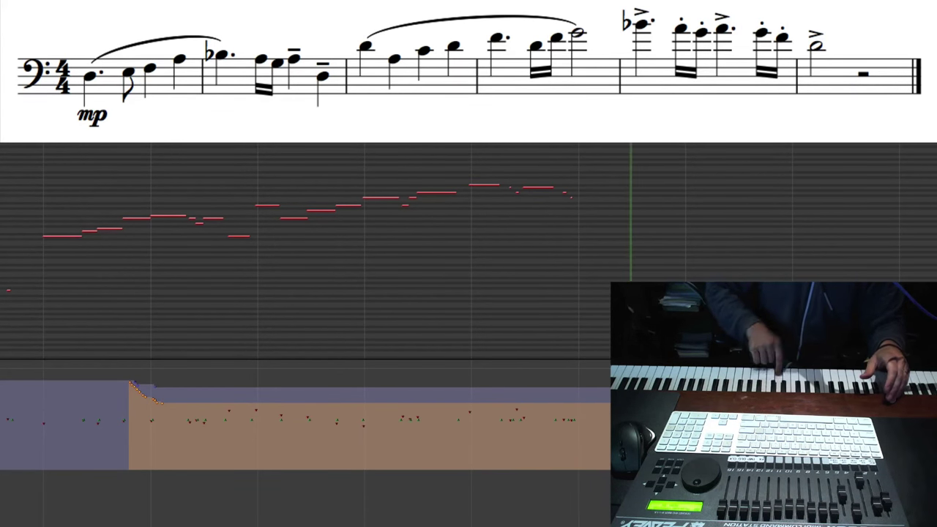
Stop recording once the horn phrase's final held note is captured.
{"action": "key", "text": "space"}
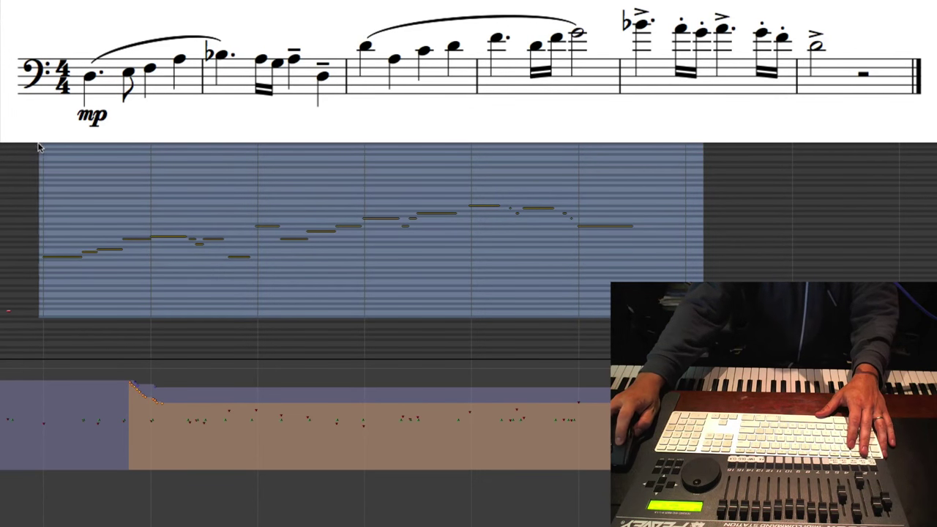
Quantize all recorded horn notes to the beat grid, then select the controller-lane events.
{"action": "left_click", "coordinate": [344, 285]}
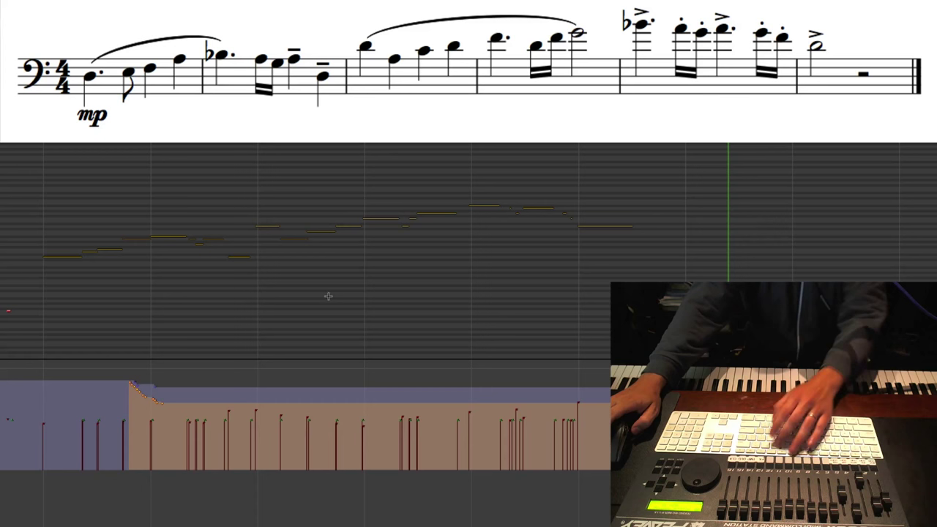
{"action": "key", "text": "q"}
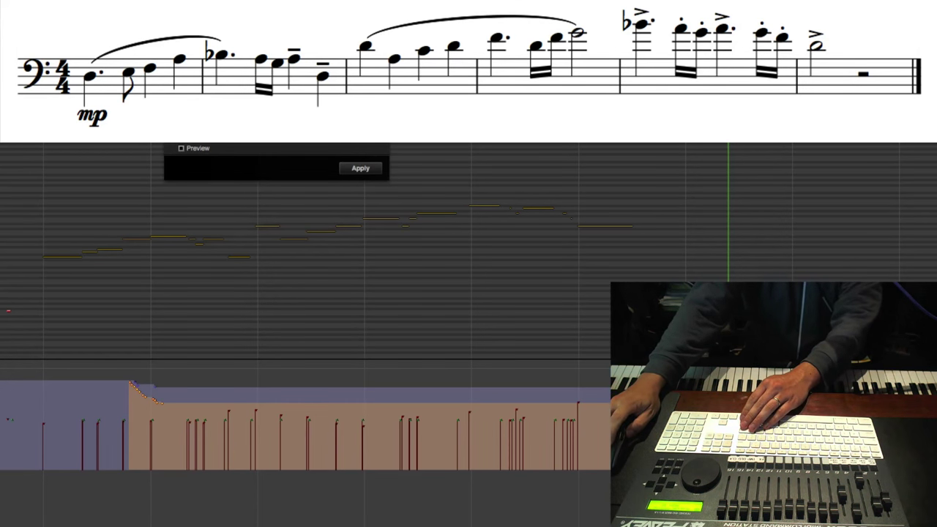
{"action": "key", "text": "Return"}
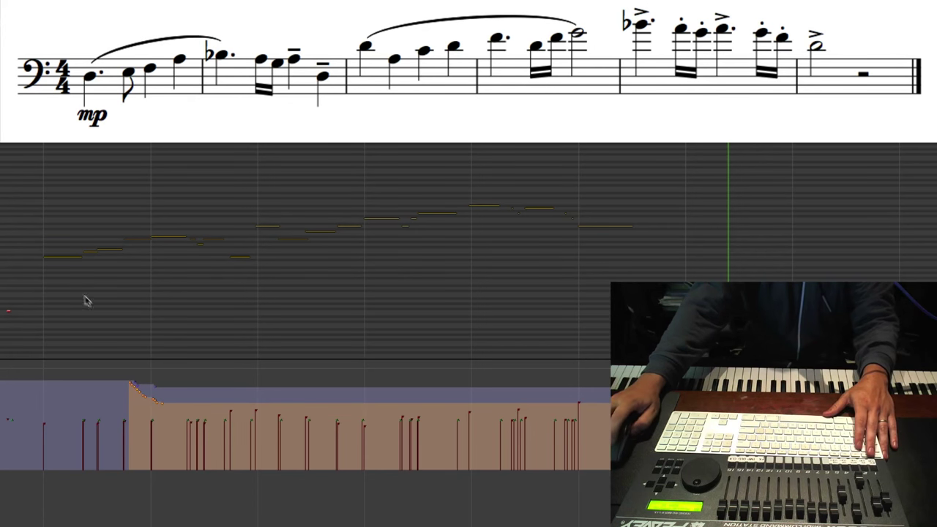
{"action": "key", "text": "ctrl+a"}
{"action": "left_click_drag", "start_coordinate": [172, 407], "coordinate": [98, 368]}
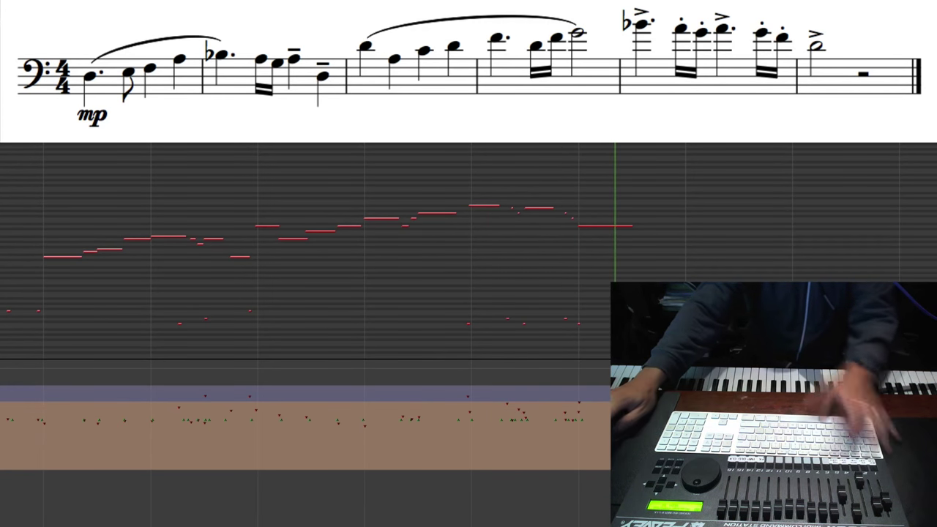
Delete the stray low notes beneath the phrase and play back from an earlier bar.
{"action": "left_click_drag", "start_coordinate": [609, 325], "coordinate": [344, 297]}
{"action": "key", "text": "Delete"}
{"action": "key", "text": "space"}
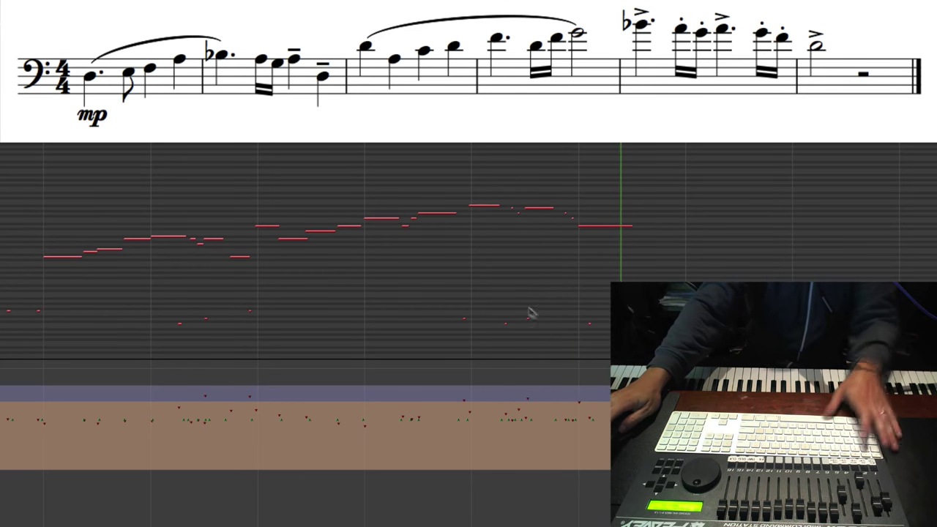
Replace the short low keyswitch notes with newly recorded ones and replay the passage.
{"action": "left_click_drag", "start_coordinate": [609, 335], "coordinate": [391, 287]}
{"action": "key", "text": "Delete"}
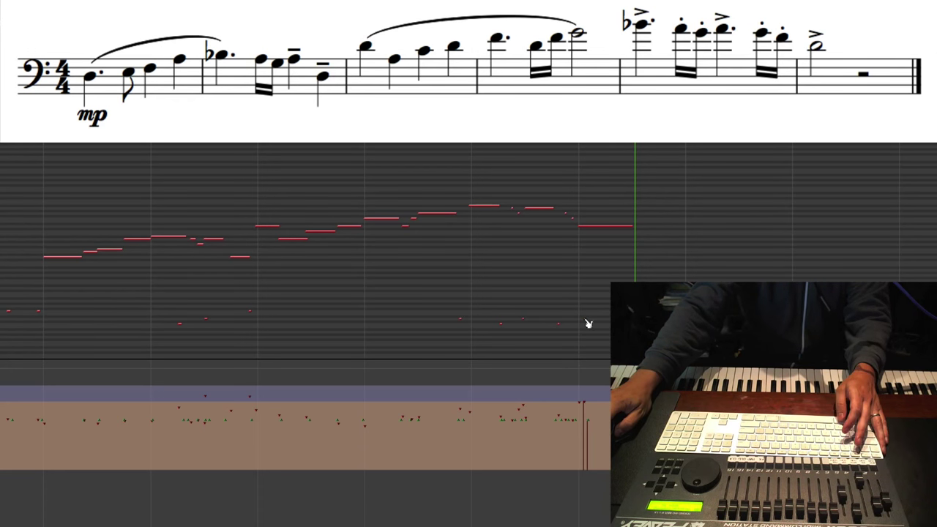
{"action": "key", "text": "space"}
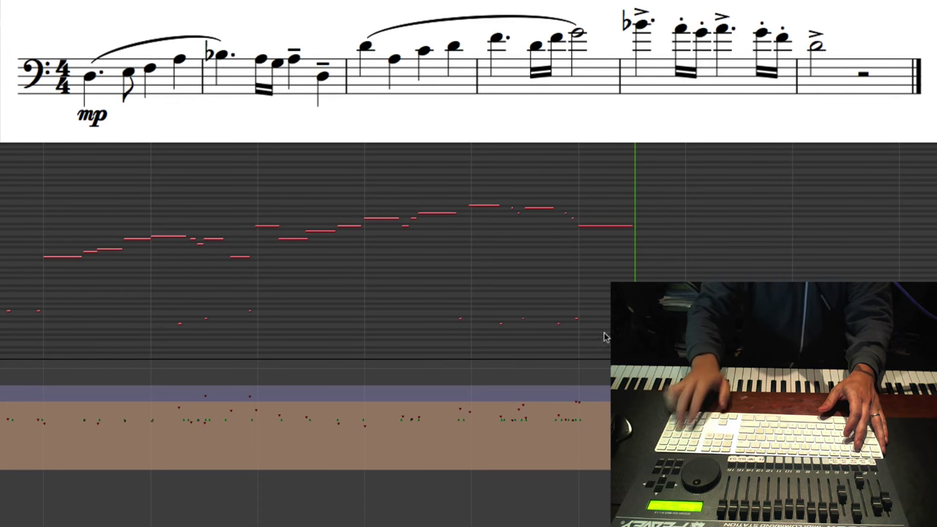
{"action": "key", "text": "space"}
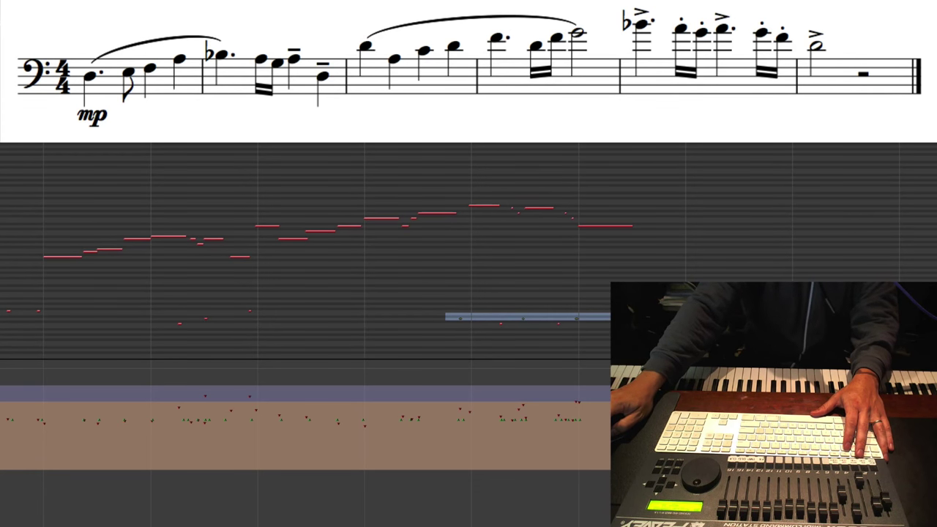
Review the low keyswitch notes, then re-record the high held note in bar four and check it.
{"action": "left_click_drag", "start_coordinate": [445, 313], "coordinate": [614, 320]}
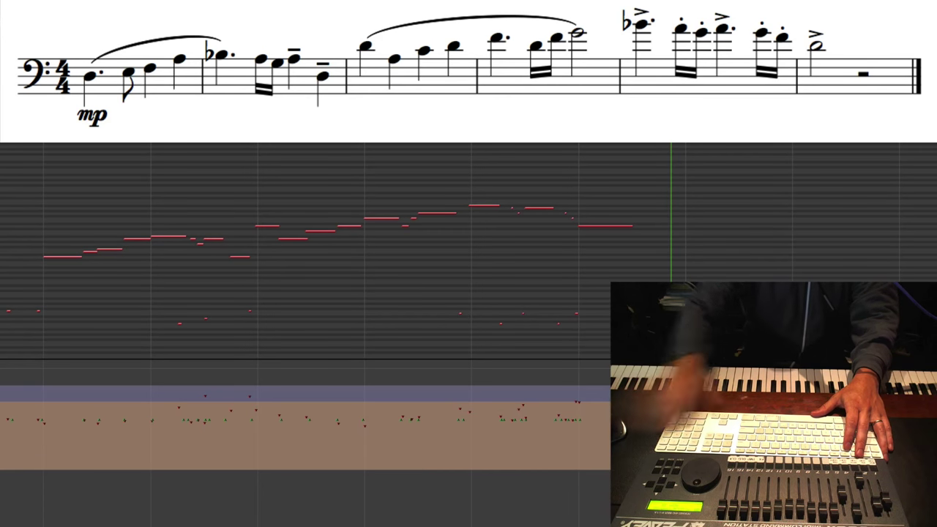
{"action": "key", "text": "Escape"}
{"action": "key", "text": "space"}
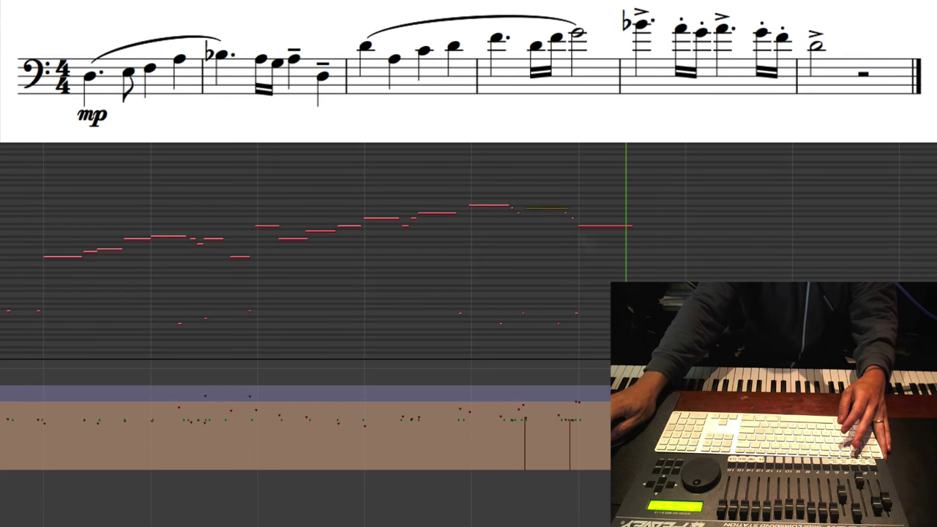
{"action": "key", "text": "space"}
{"action": "key", "text": "space"}
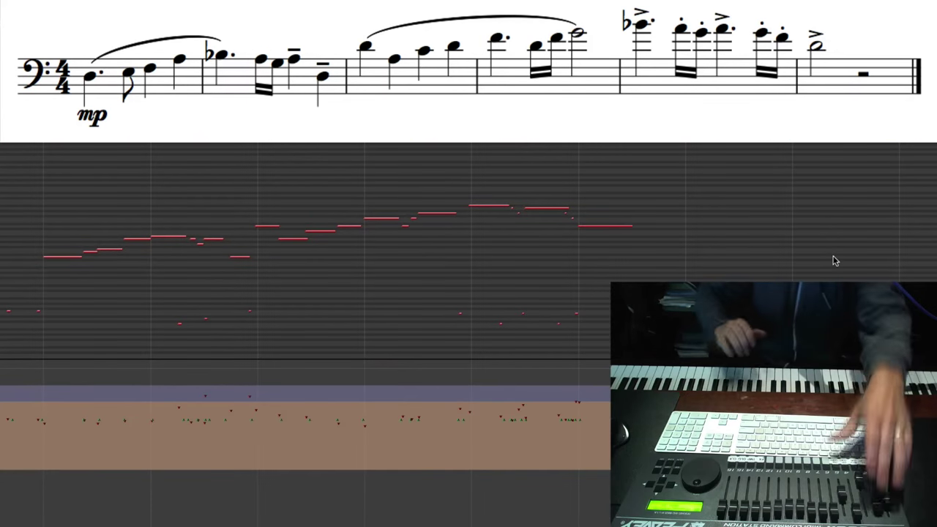
Start recording a rising CC1 modulation dynamics curve across the horn phrase.
{"action": "key", "text": "space"}
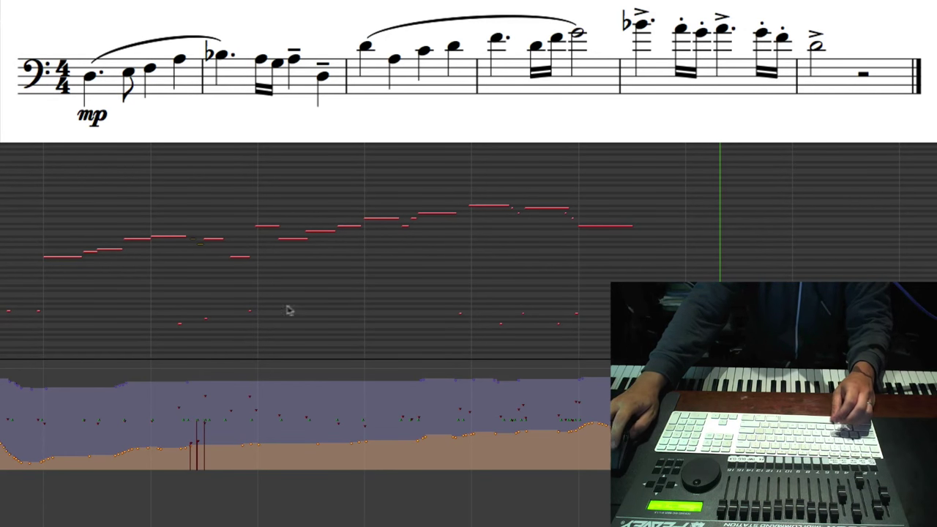
Make the four notes opening the second slurred run legato and audition the result.
{"action": "key", "text": "space"}
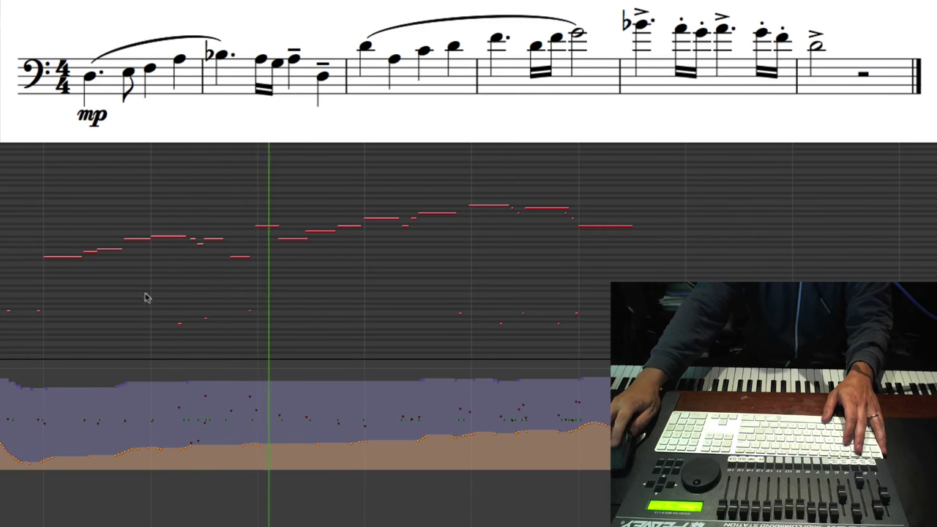
{"action": "key", "text": "space"}
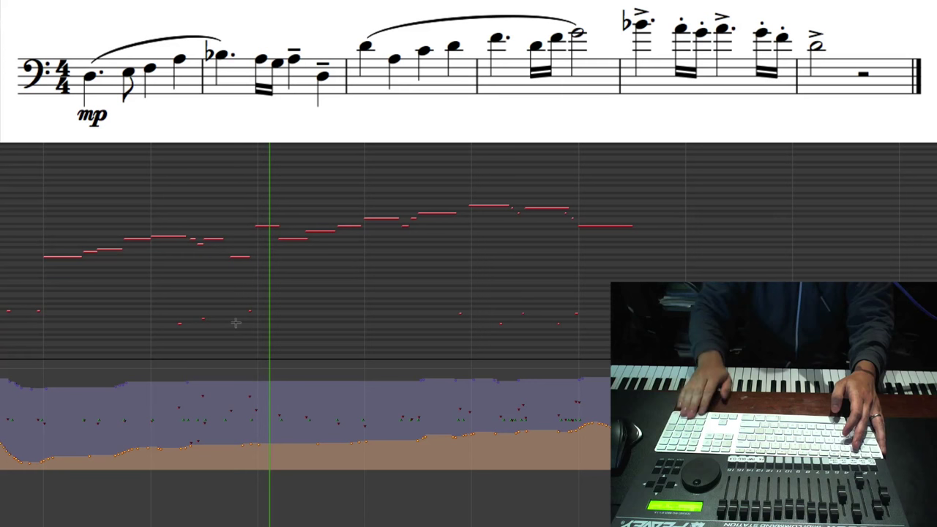
{"action": "key", "text": "space"}
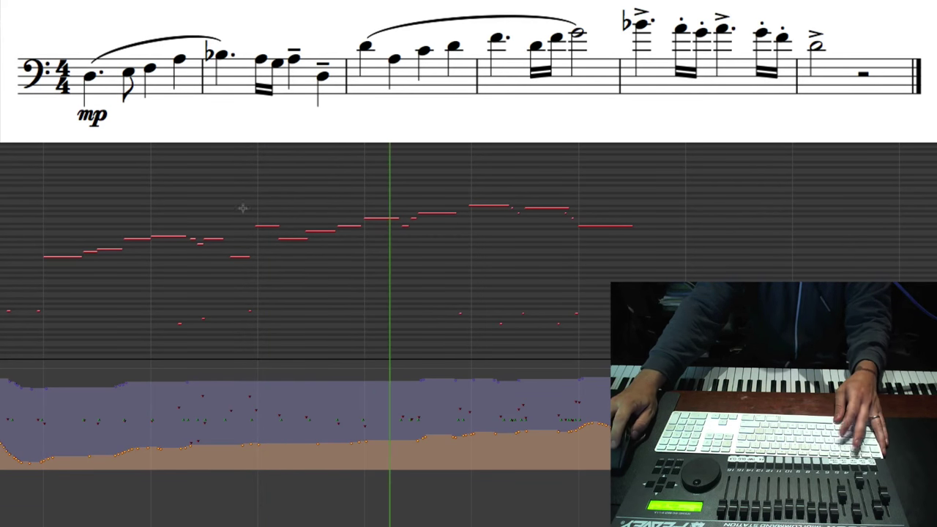
{"action": "left_click_drag", "start_coordinate": [244, 201], "coordinate": [369, 261]}
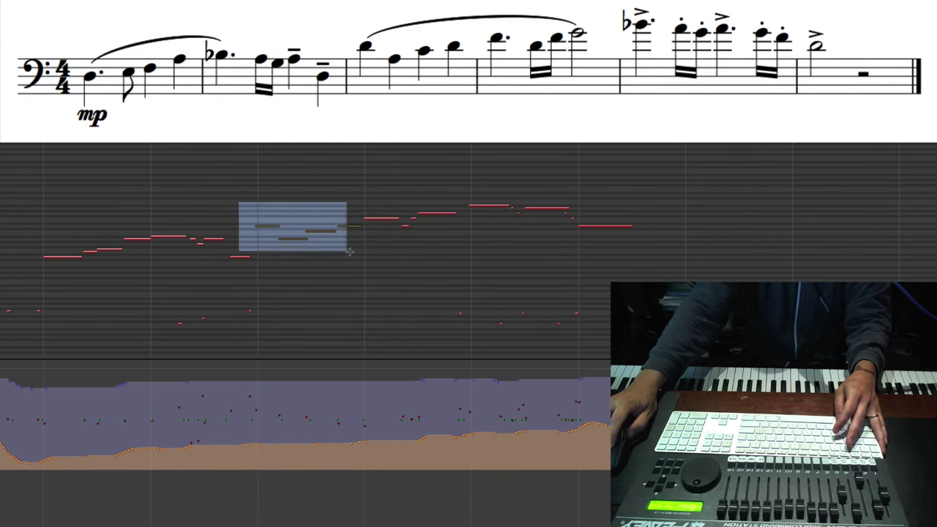
{"action": "key", "text": "q"}
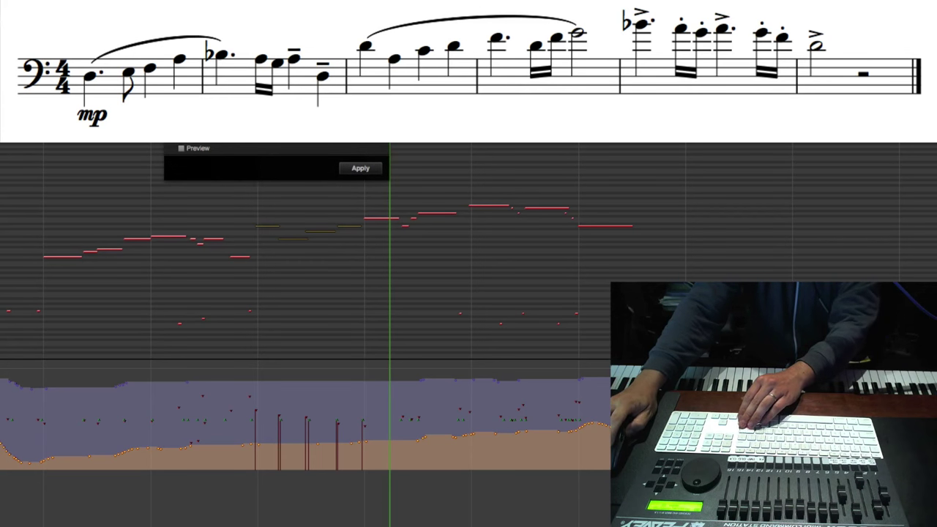
{"action": "key", "text": "Return"}
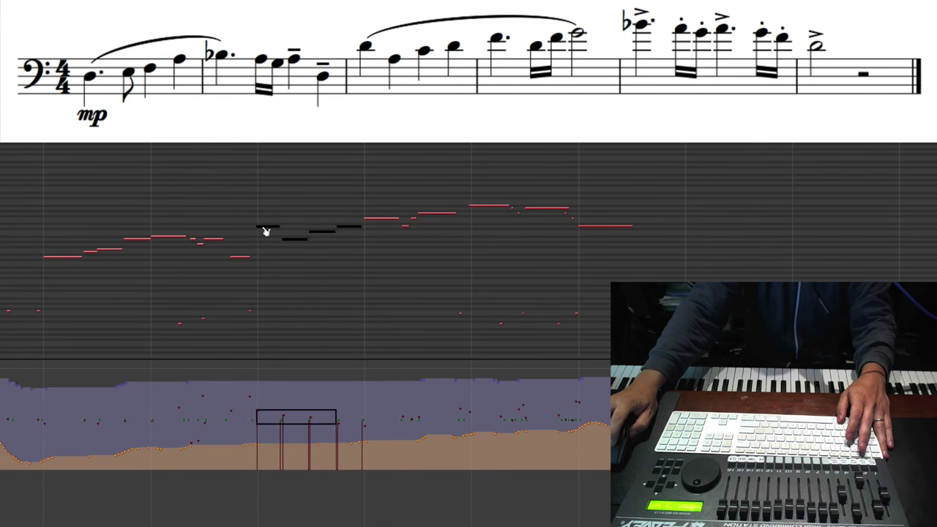
{"action": "left_click", "coordinate": [316, 292]}
{"action": "key", "text": "space"}
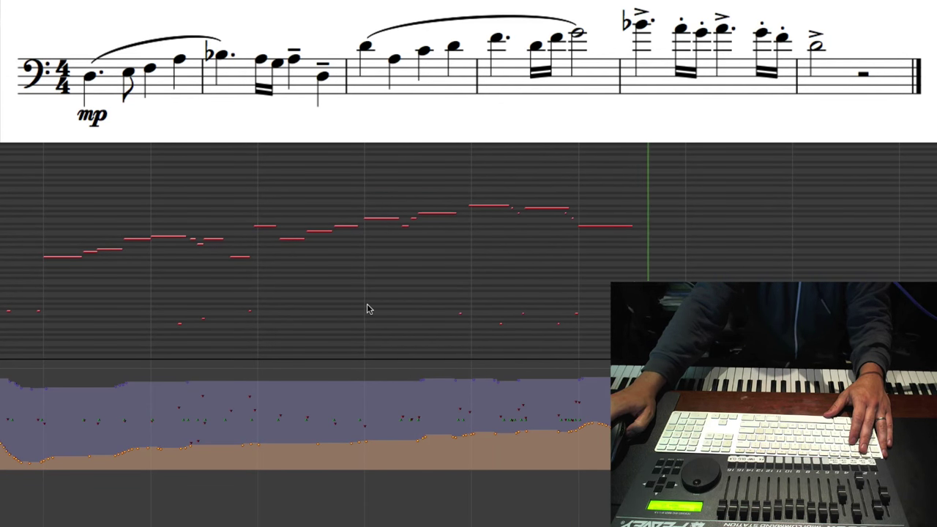
{"action": "key", "text": "space"}
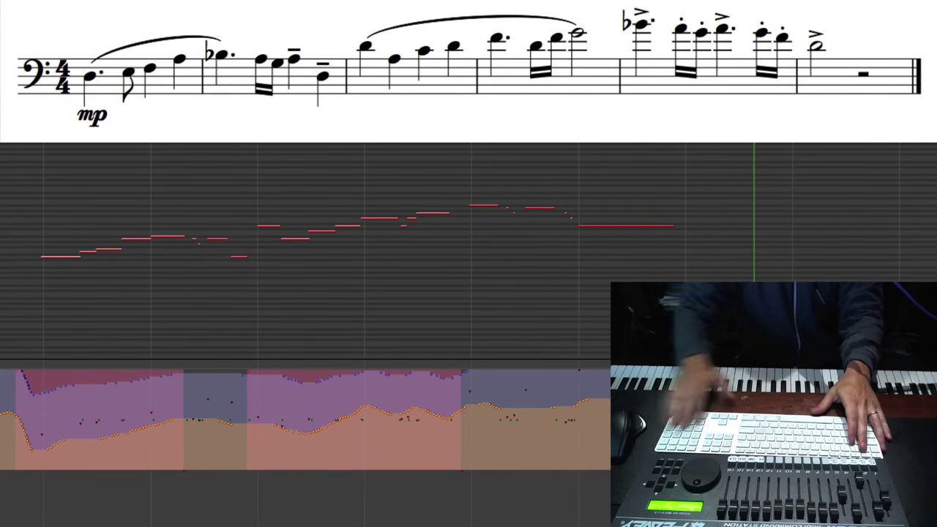
Stop the dynamics pass, confirm the lane shows CC1, and pencil a dip early in the curve.
{"action": "key", "text": "space"}
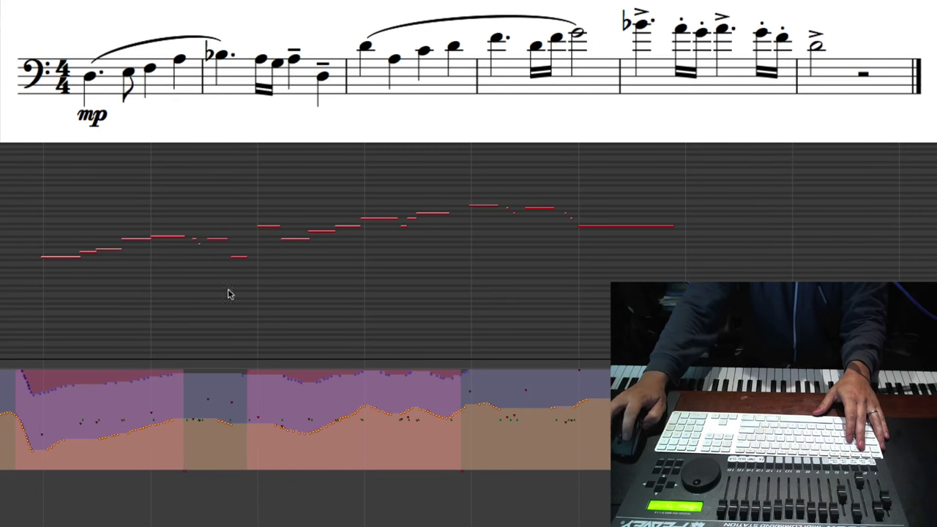
{"action": "key", "text": "Return"}
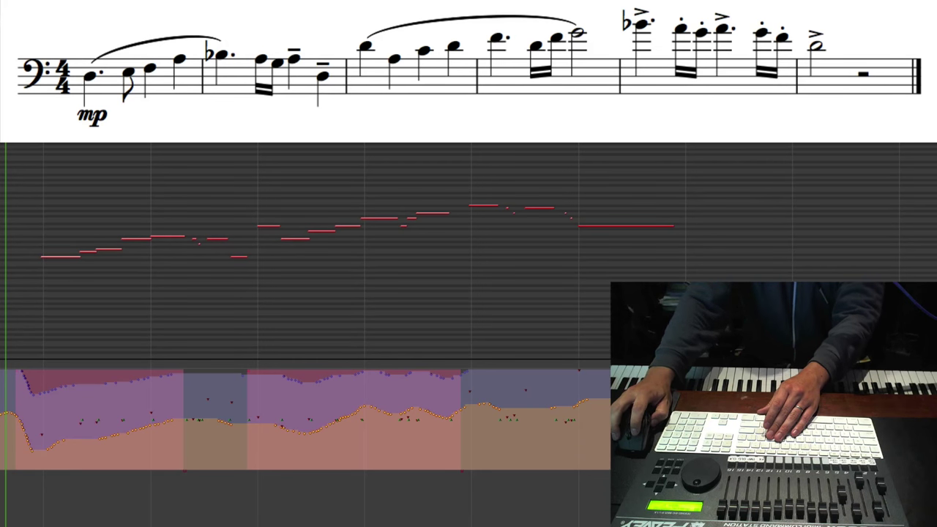
{"action": "left_click", "coordinate": [15, 395]}
{"action": "left_click", "coordinate": [22, 369]}
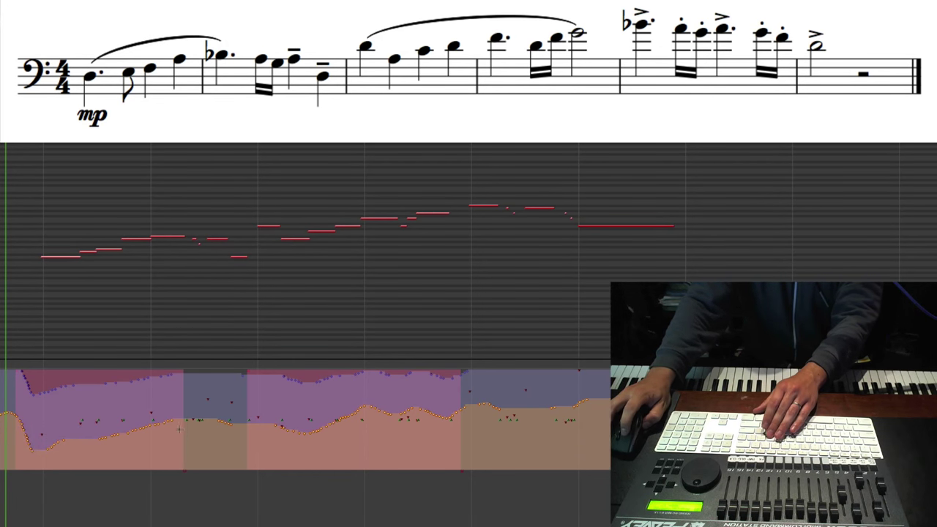
{"action": "left_click_drag", "start_coordinate": [197, 446], "coordinate": [212, 417]}
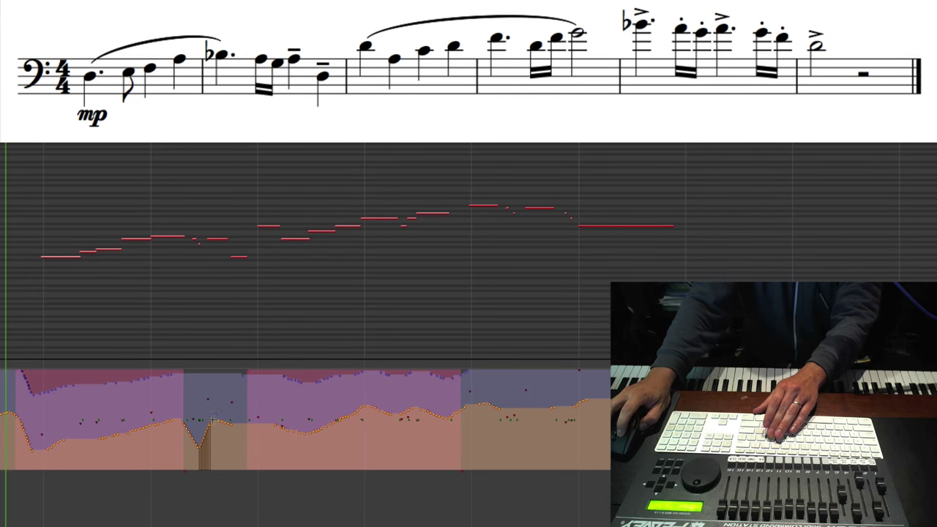
{"action": "key", "text": "space"}
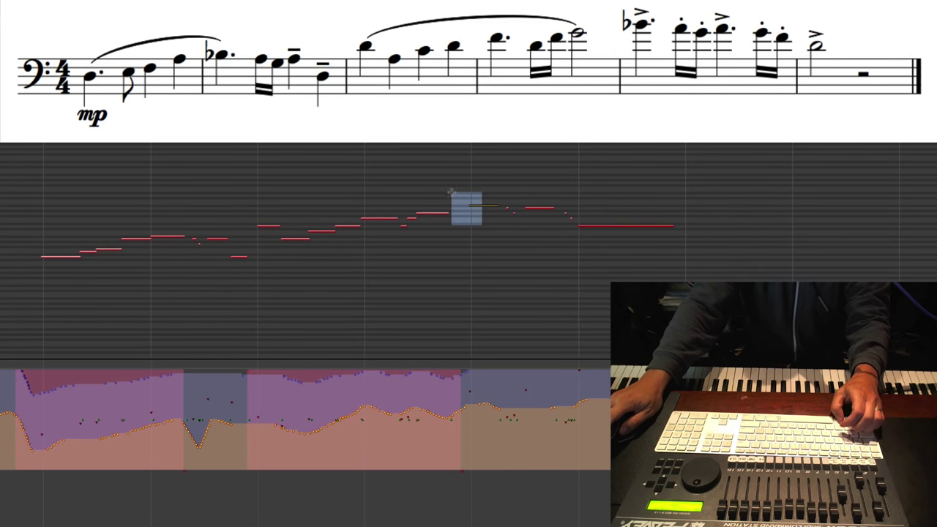
Extend the high held note near the phrase peak and replay the passage to check it.
{"action": "left_click", "coordinate": [475, 206], "text": "shift"}
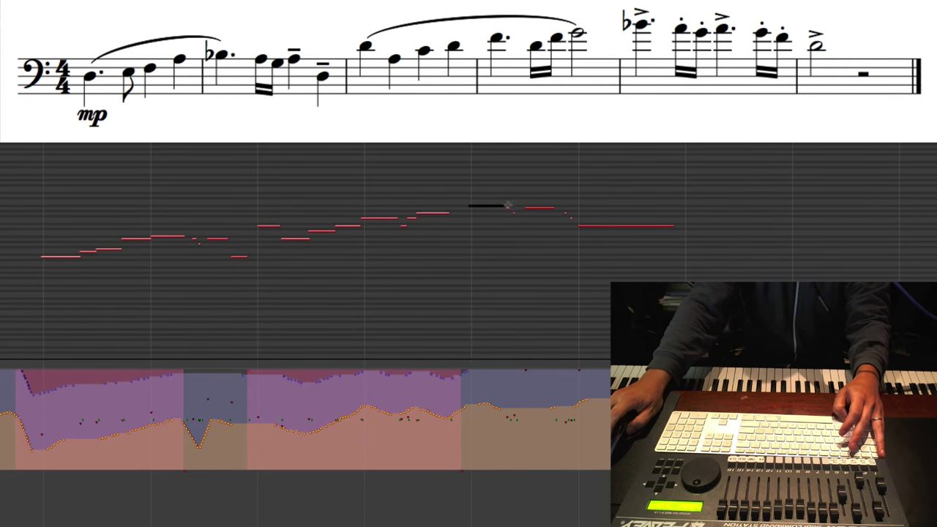
{"action": "key", "text": "space"}
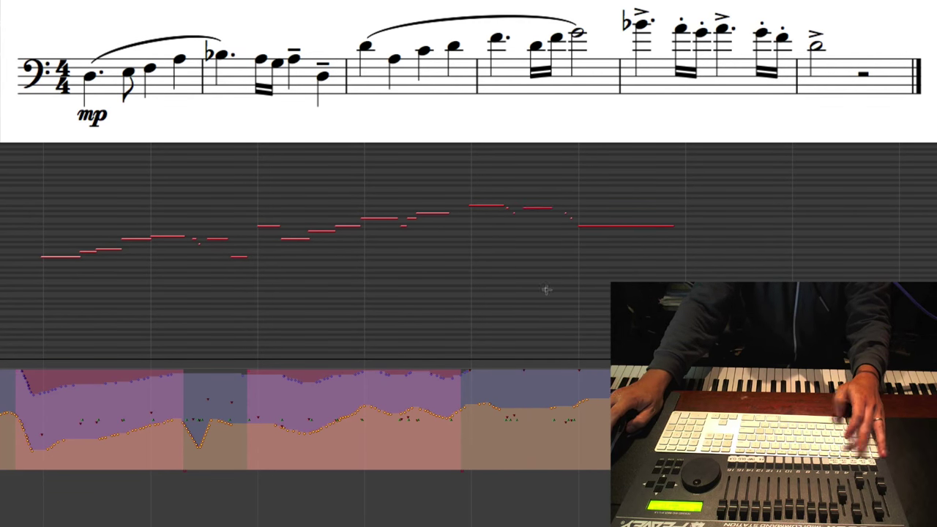
{"action": "key", "text": "space"}
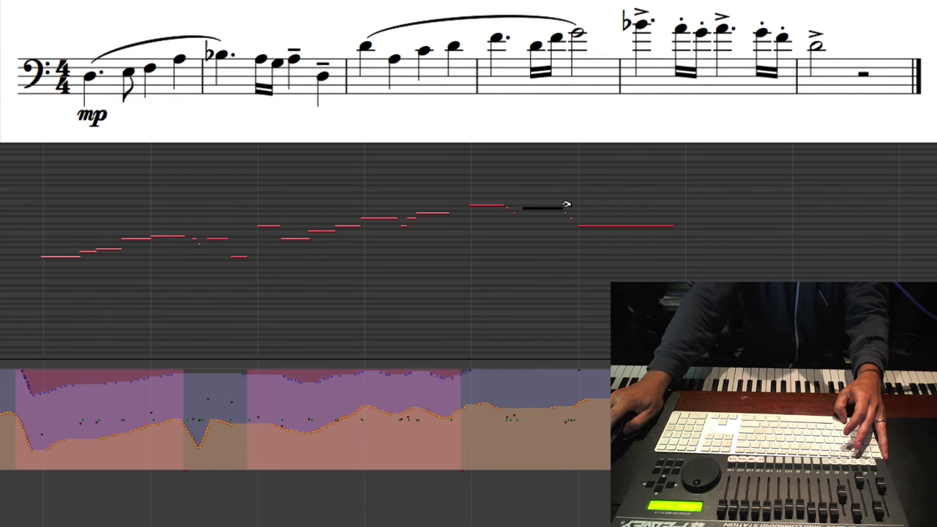
{"action": "key", "text": "space"}
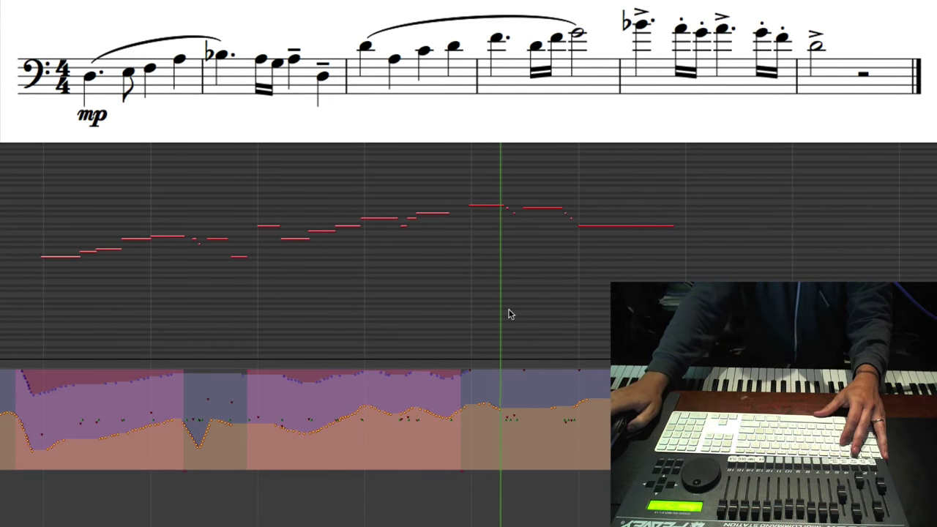